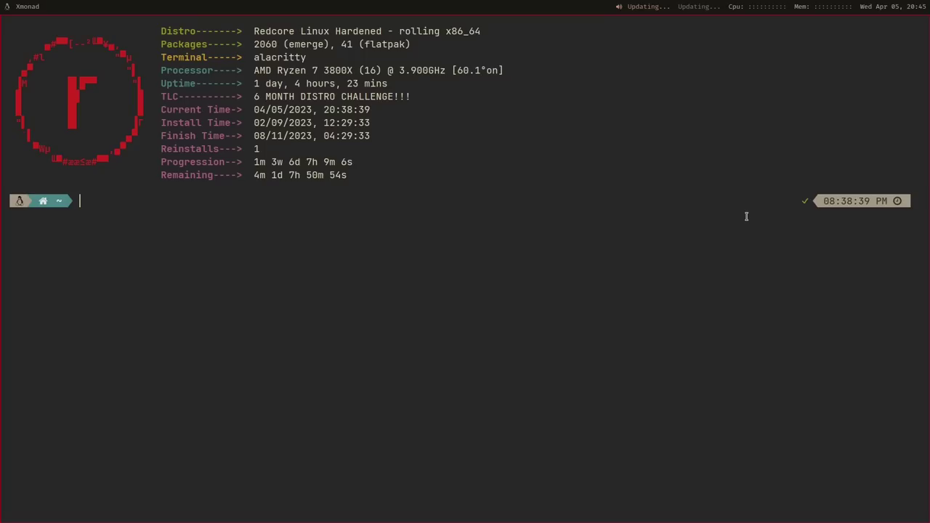
# Step: Dismiss the app launcher unused and close the terminal, leaving only wallpaper and status bar
pyautogui.press('super+p')
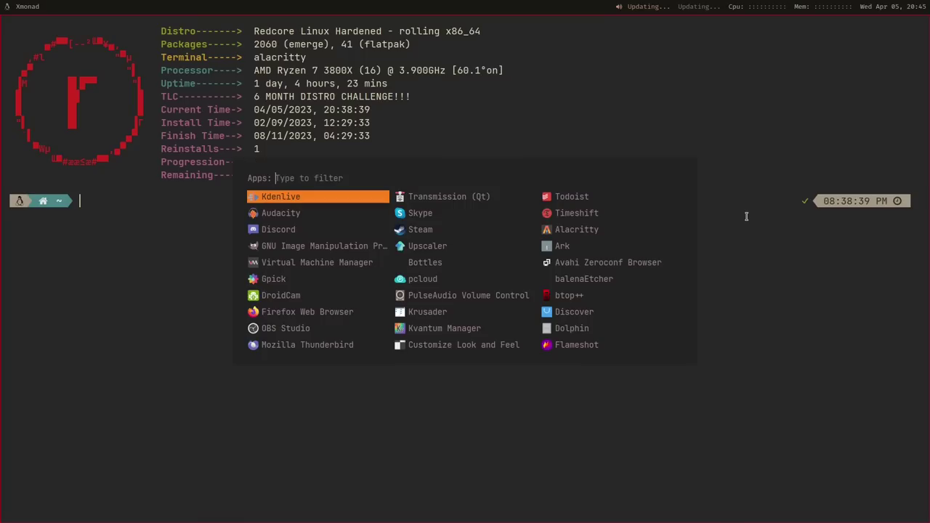
pyautogui.press('Escape')
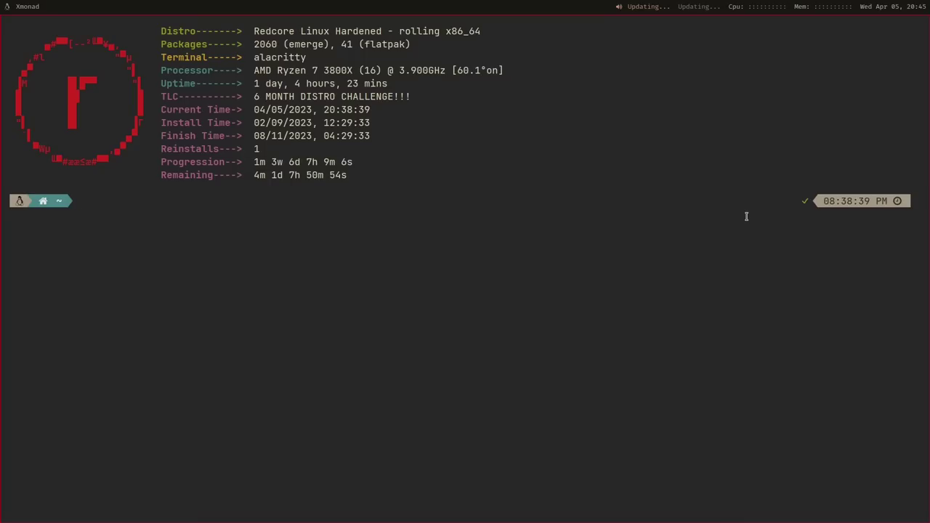
pyautogui.press('super+shift+c')
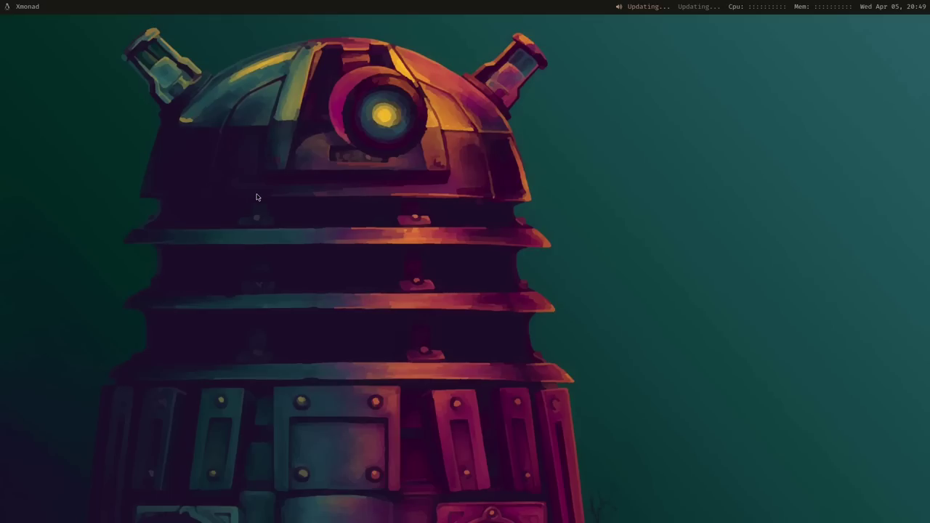
# Step: Open xmonad.hs from the xmonad folder in Neovim in a new terminal, near the main function
pyautogui.press('super+Return')
pyautogui.write('cd')
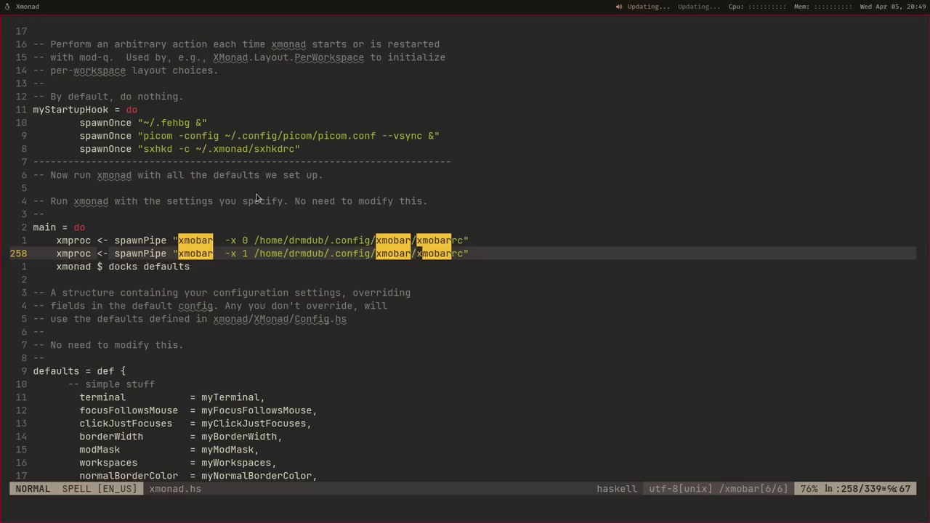
pyautogui.press('j')
pyautogui.press('k')
pyautogui.press('k')
pyautogui.press('k')
pyautogui.press('k')
pyautogui.press('k')
pyautogui.press('k')
pyautogui.press('k')
pyautogui.press('k')
pyautogui.press('k')
pyautogui.press('k')
pyautogui.press('k')
pyautogui.press('k')
pyautogui.press('k')
pyautogui.press('k')
pyautogui.press('k')
pyautogui.press('k')
pyautogui.press('k')
pyautogui.press('k')
pyautogui.press('k')
pyautogui.press('k')
# Step: Go from the top of xmonad.hs past the imports and settings to the Firefox launch binding
pyautogui.press('g')
pyautogui.press('g')
pyautogui.press('j')
pyautogui.press('j')
pyautogui.press('j')
pyautogui.press('j')
pyautogui.press('j')
pyautogui.press('j')
pyautogui.press('j')
pyautogui.press('j')
pyautogui.press('j')
pyautogui.press('j')
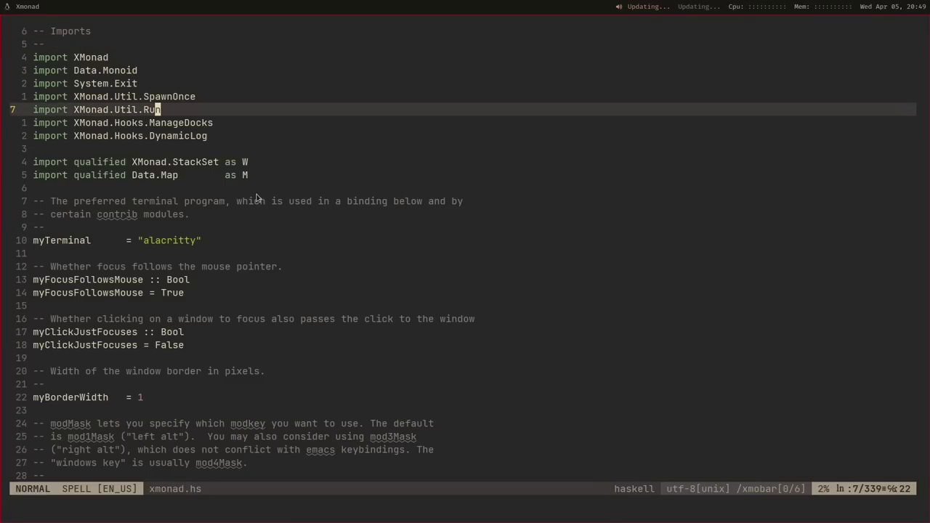
pyautogui.press('j')
pyautogui.press('j')
pyautogui.press('j')
pyautogui.press('j')
pyautogui.press('j')
pyautogui.press('j')
pyautogui.press('j')
pyautogui.press('j')
pyautogui.press('j')
pyautogui.press('j')
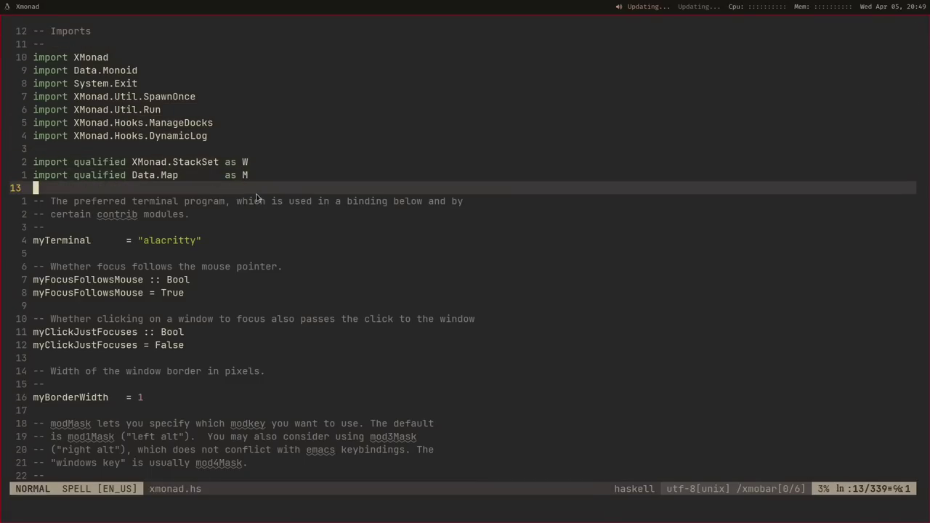
pyautogui.press('j')
pyautogui.press('j')
pyautogui.press('j')
pyautogui.press('j')
pyautogui.press('j')
pyautogui.press('j')
pyautogui.press('j')
pyautogui.press('j')
pyautogui.press('j')
pyautogui.press('j')
pyautogui.press('j')
pyautogui.press('j')
pyautogui.press('j')
pyautogui.press('j')
pyautogui.press('j')
pyautogui.press('j')
pyautogui.press('j')
pyautogui.press('j')
pyautogui.press('j')
pyautogui.press('j')
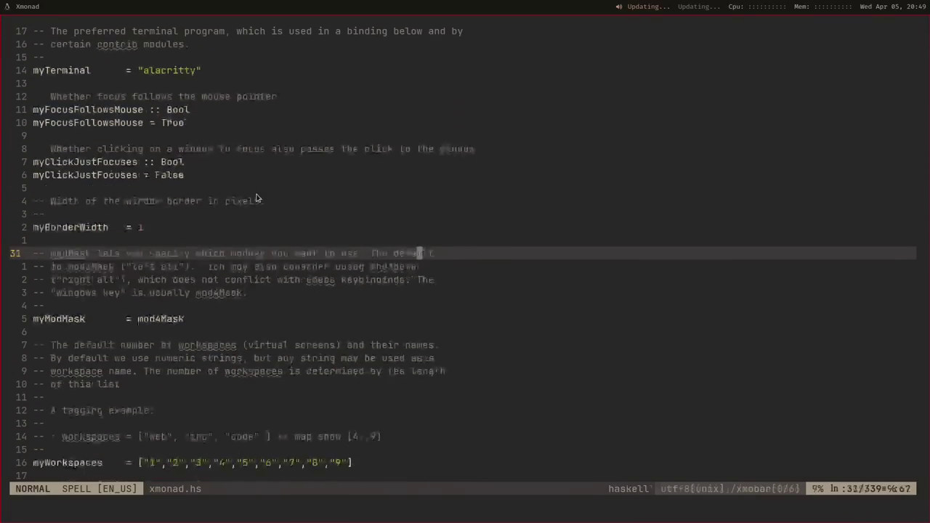
pyautogui.press('j')
pyautogui.press('j')
pyautogui.press('j')
pyautogui.press('j')
pyautogui.press('j')
pyautogui.press('j')
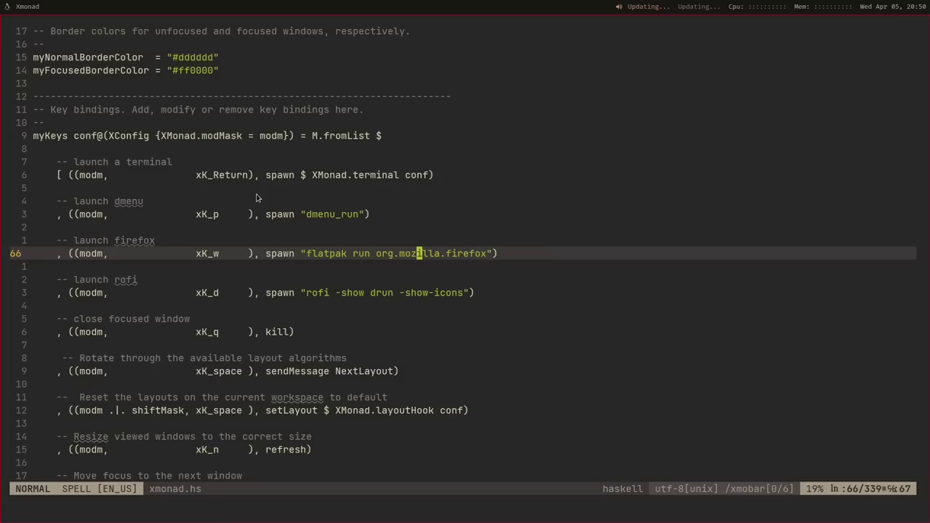
# Step: Read down to the layout rotation binding, then jump back to the SpawnOnce/ManageDocks/DynamicLog imports
pyautogui.press('j')
pyautogui.press('j')
pyautogui.press('j')
pyautogui.press('j')
pyautogui.press('j')
pyautogui.press('j')
pyautogui.press('j')
pyautogui.press('j')
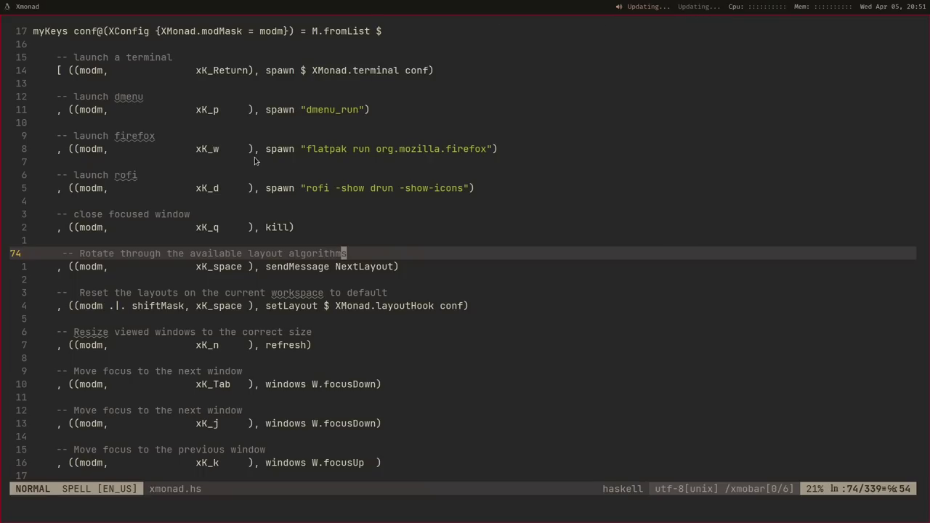
pyautogui.press('g')
pyautogui.press('g')
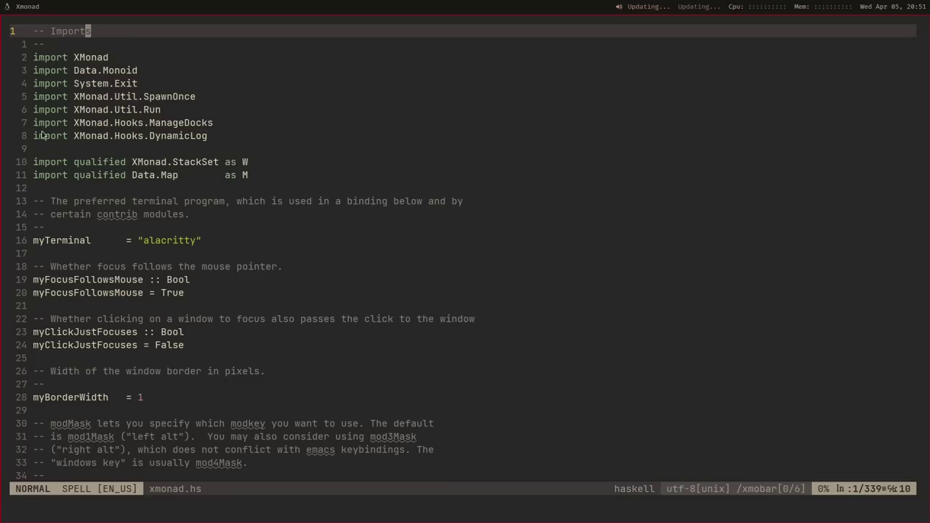
# Step: Highlight the DynamicLog import line, clear it, and scroll down to workspaces 1–9 and the border colours
pyautogui.moveTo(32, 137); pyautogui.dragTo(206, 140)
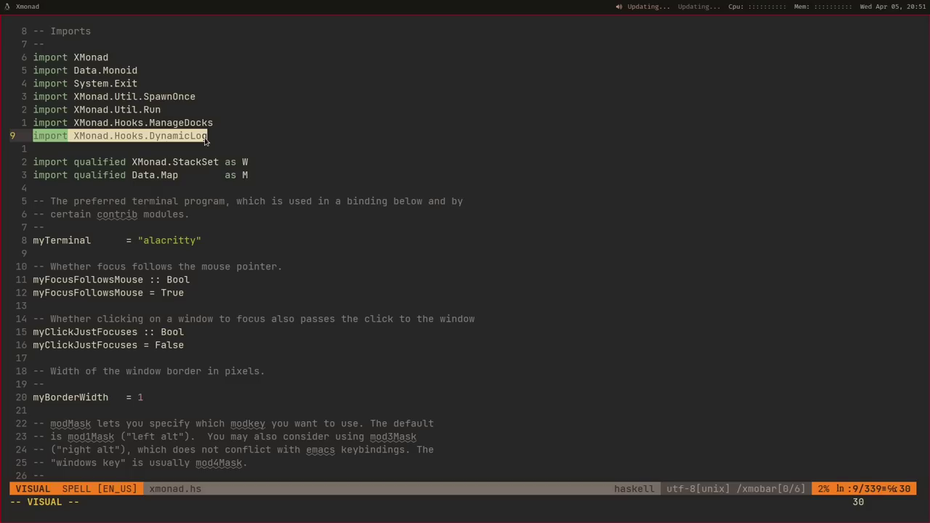
pyautogui.press('Escape')
pyautogui.scroll(-15, 204, 141)
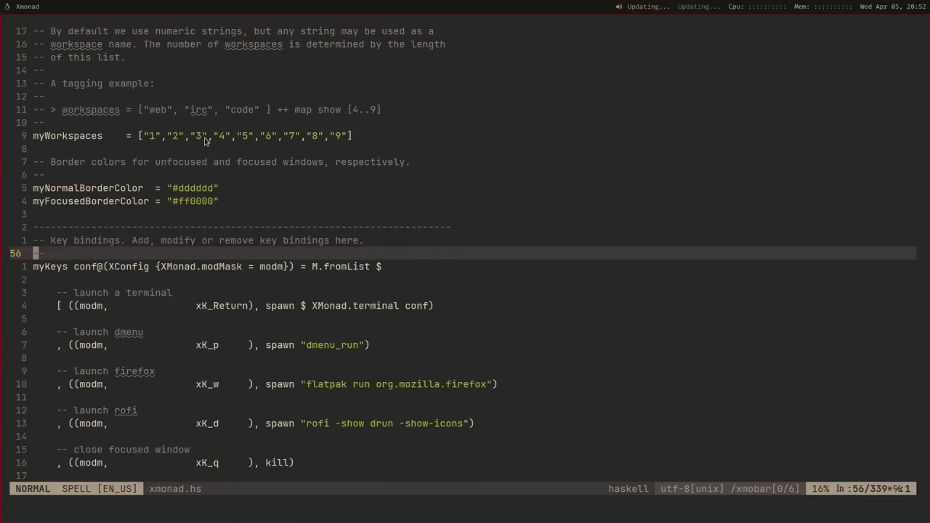
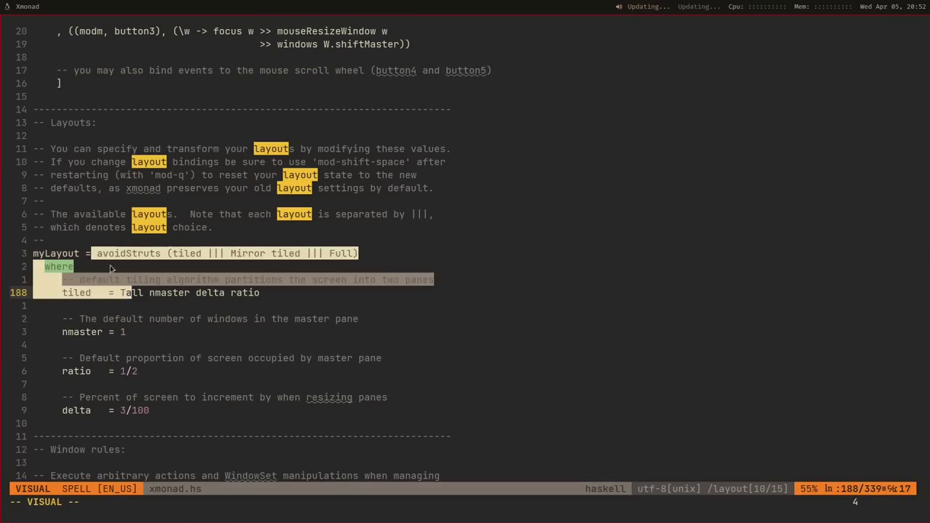
# Step: Select just the word 'avoidStruts' on line 185 of the myLayout definition
pyautogui.moveTo(100, 254); pyautogui.dragTo(160, 255)
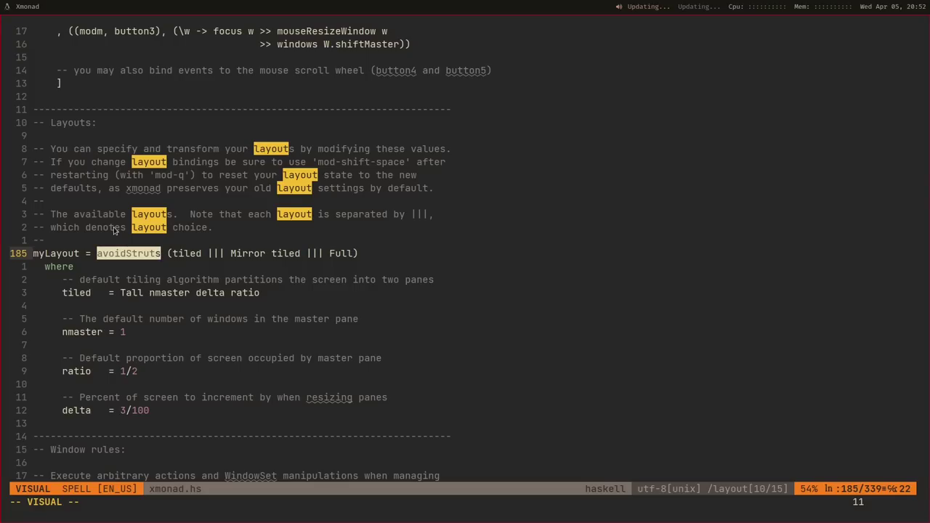